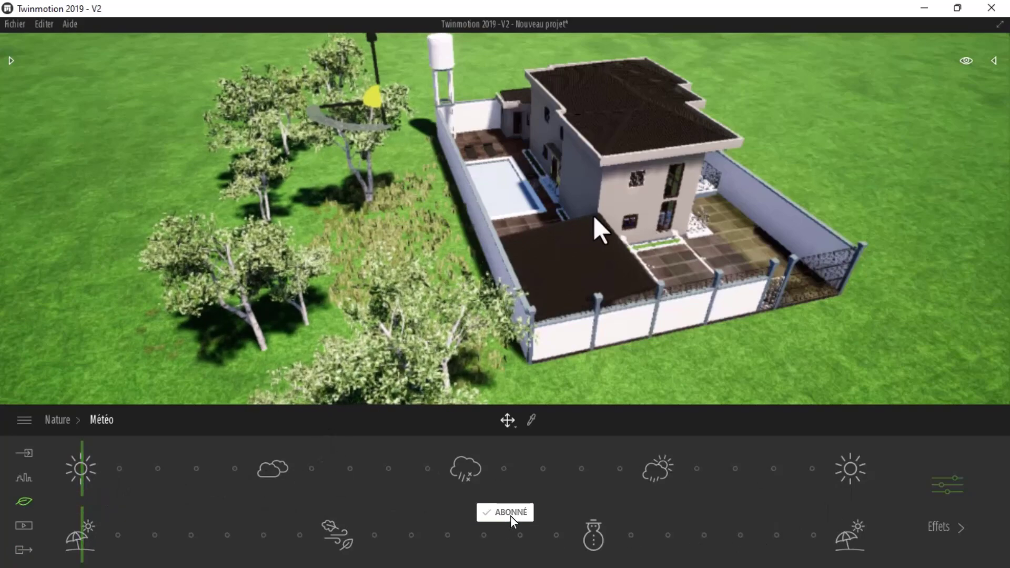
Step: Try the cloudy setting on the weather scale with the front of the house in view, and return it to clear sun
right_click_drag(595, 218, 547, 252)
middle_click_drag(547, 252, 724, 311)
right_click_drag(724, 311, 621, 284)
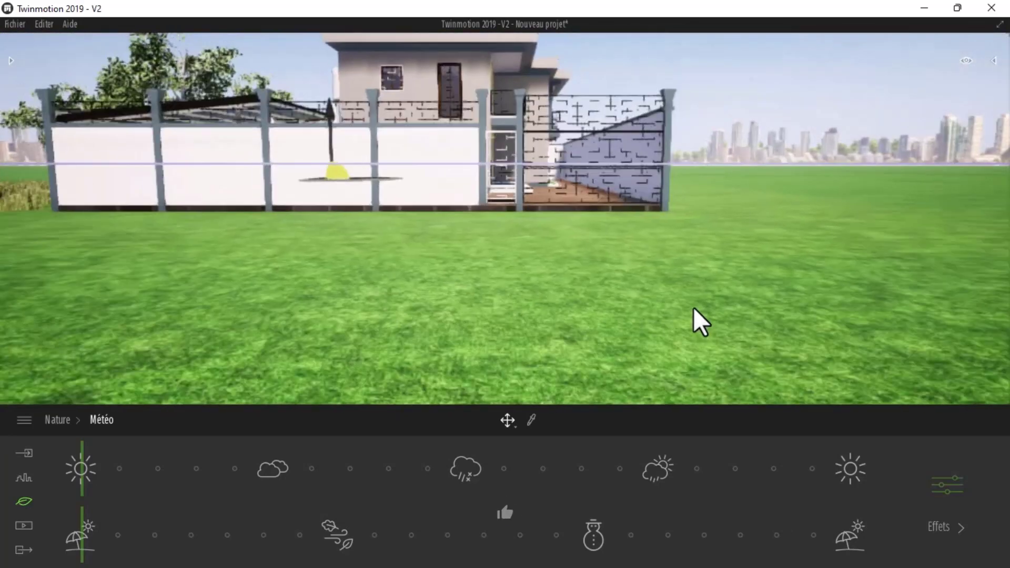
middle_click_drag(695, 311, 764, 312, "shift")
right_click_drag(740, 287, 610, 226)
right_click_drag(721, 385, 735, 377)
middle_click_drag(735, 376, 657, 300)
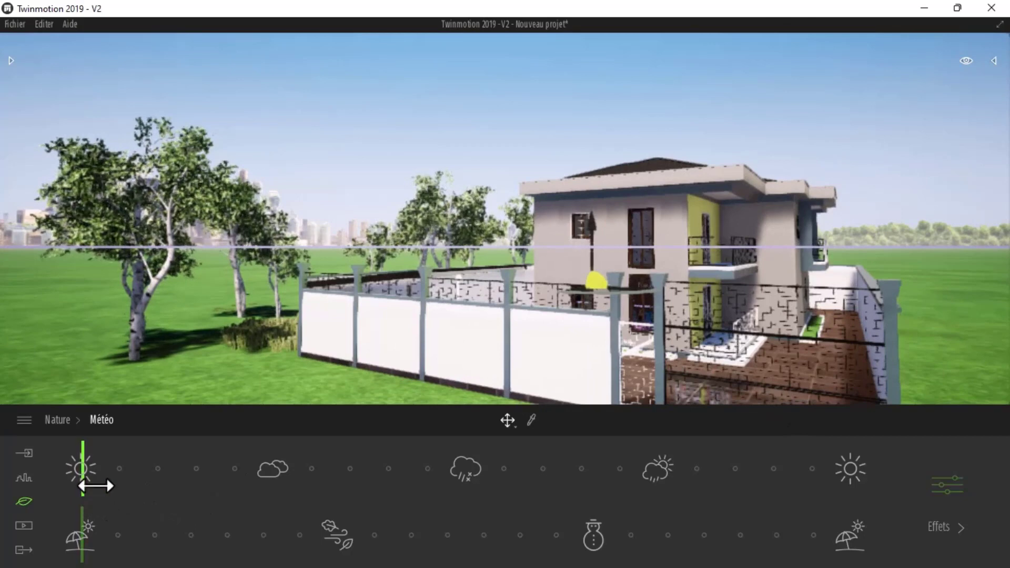
mouse_move(90, 483)
left_mouse_down()
mouse_move(206, 484)
mouse_move(265, 503)
left_mouse_up()
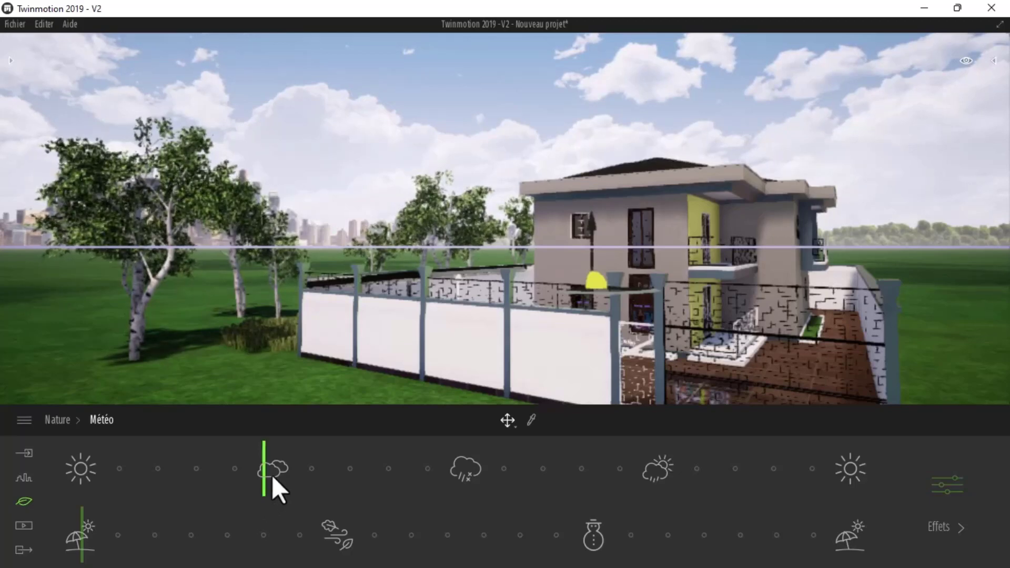
left_click_drag(264, 472, 78, 484)
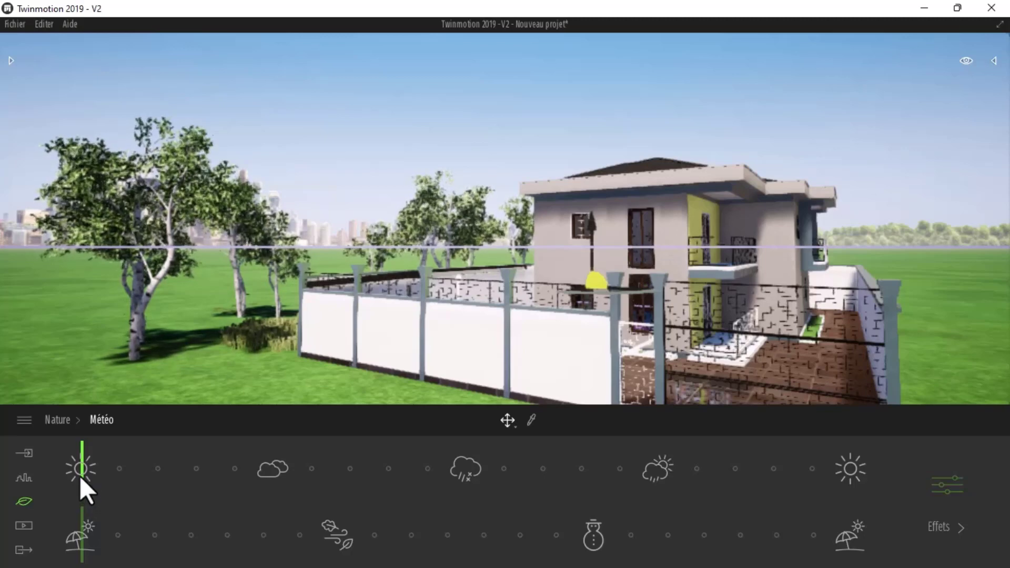
Step: Shift the weather from clear sun through cloudy to rain, just short of the rain cloud mark
left_click_drag(80, 478, 262, 474)
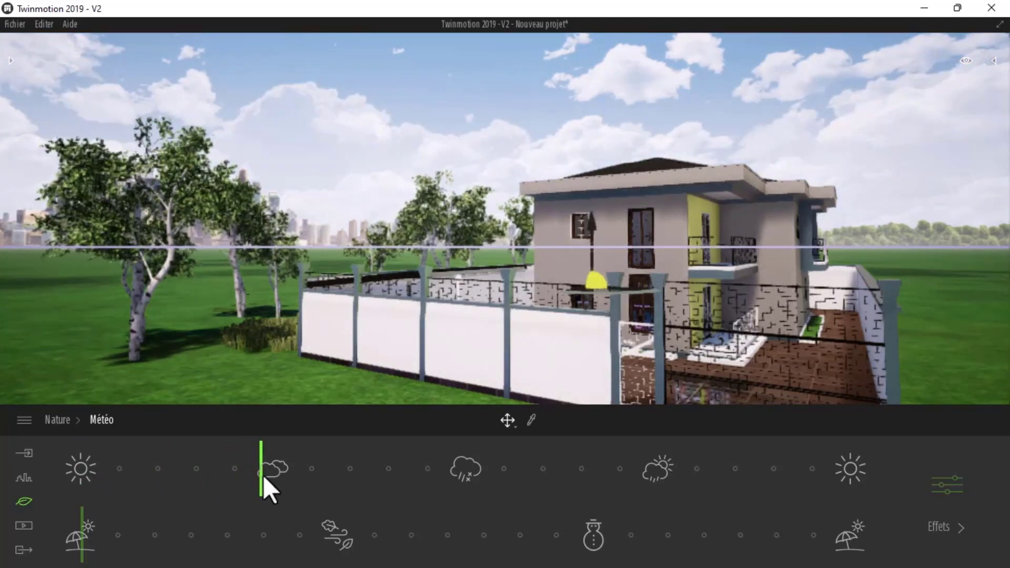
left_click_drag(263, 475, 418, 483)
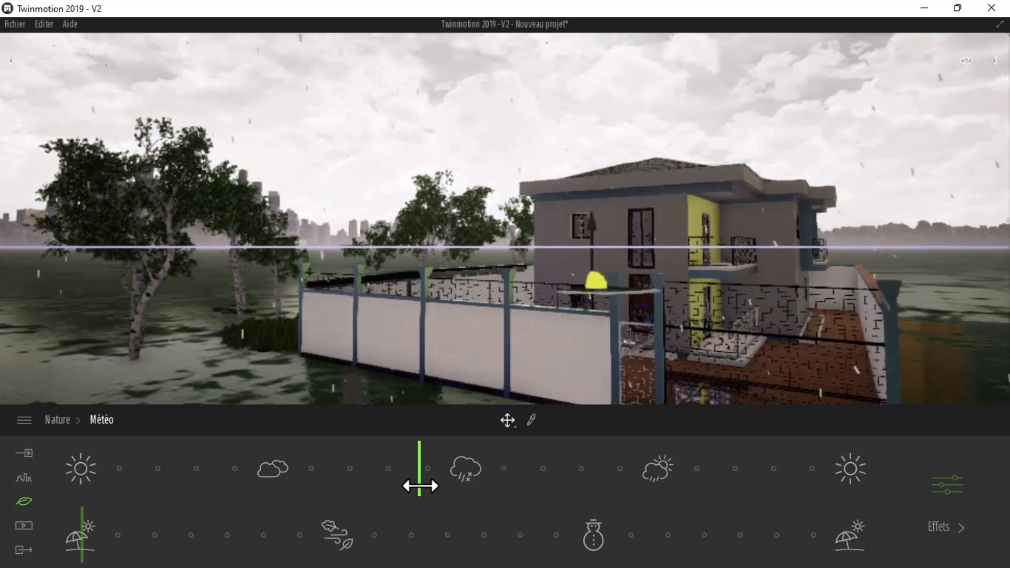
Step: Examine the rainy scene around the house, including the wet ground, front wall, roof, carport and tiled yard
scroll(429, 351, "down", 4)
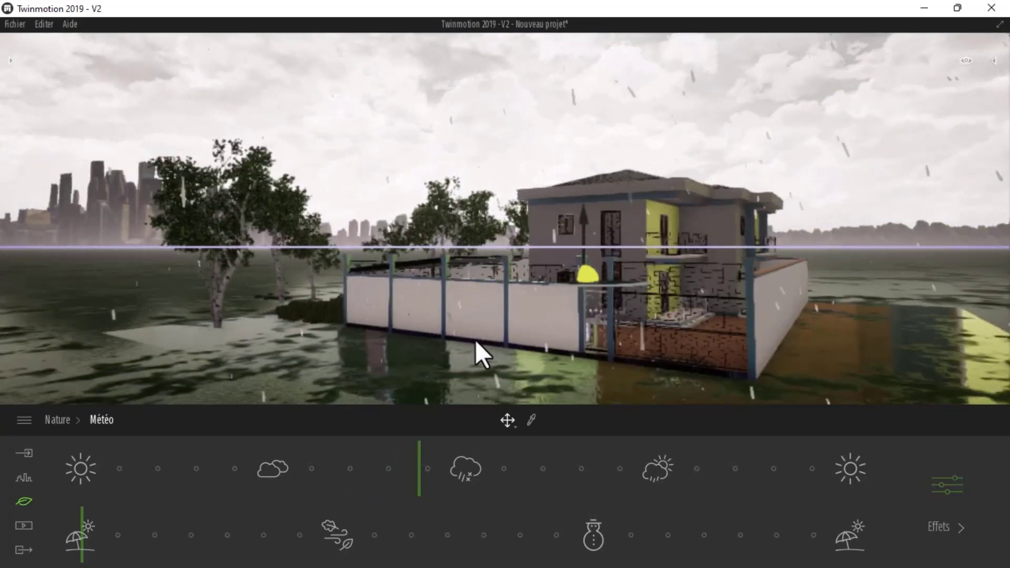
middle_click_drag(419, 346, 401, 348)
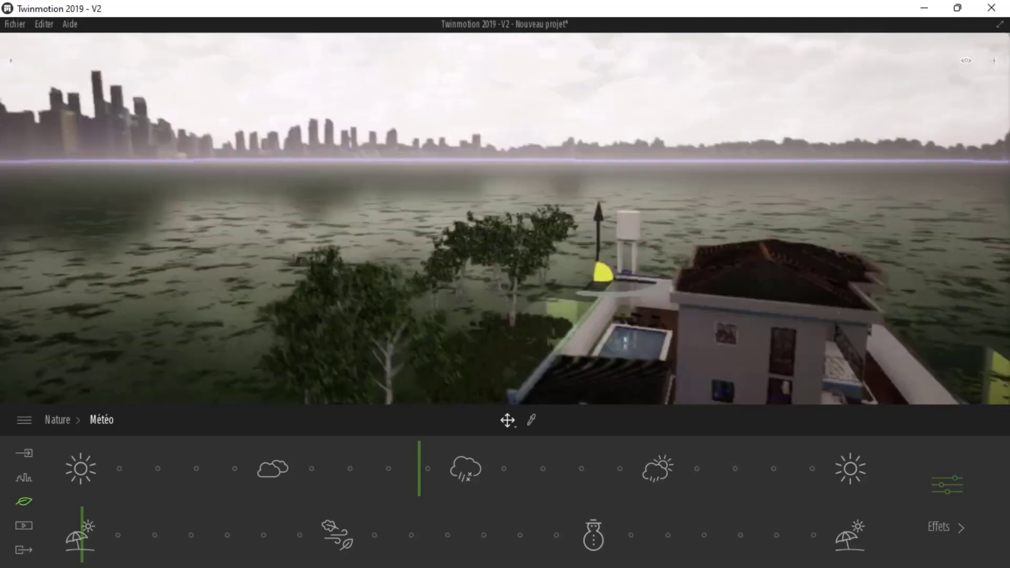
middle_click_drag(652, 355, 623, 307, "shift")
middle_click_drag(670, 371, 710, 296)
right_click_drag(675, 233, 702, 235)
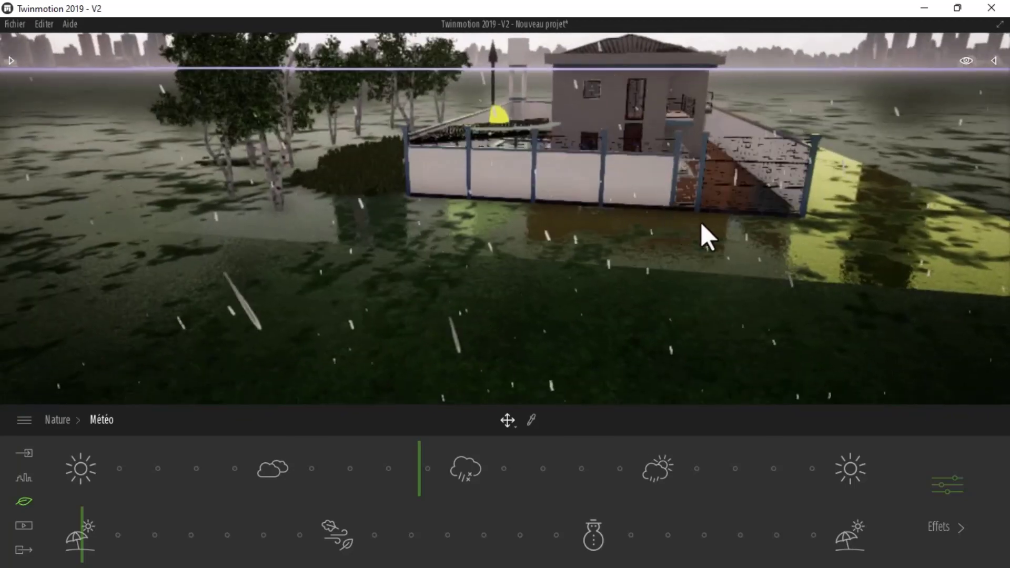
scroll(704, 223, "up", 5)
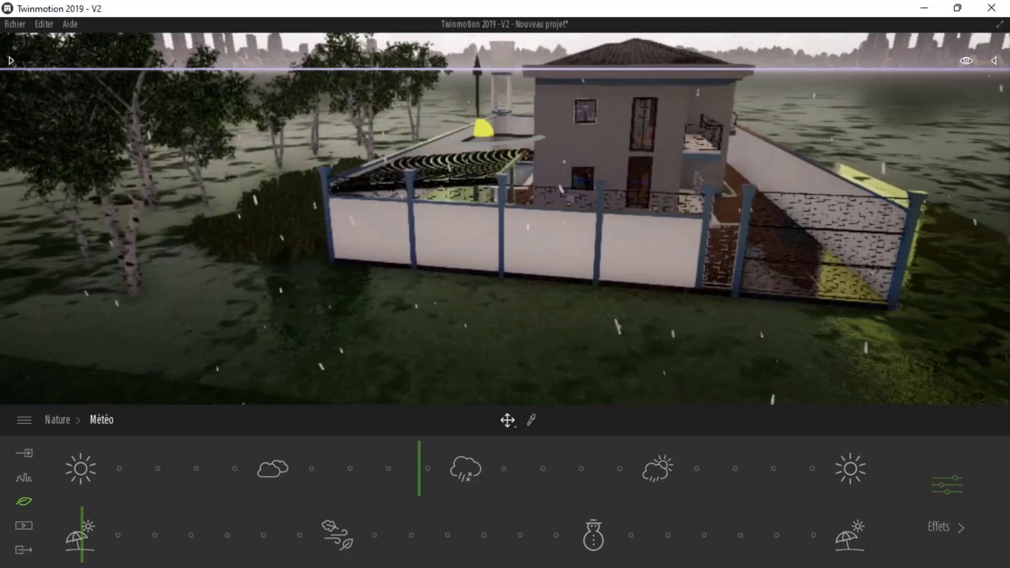
middle_click_drag(743, 277, 664, 243)
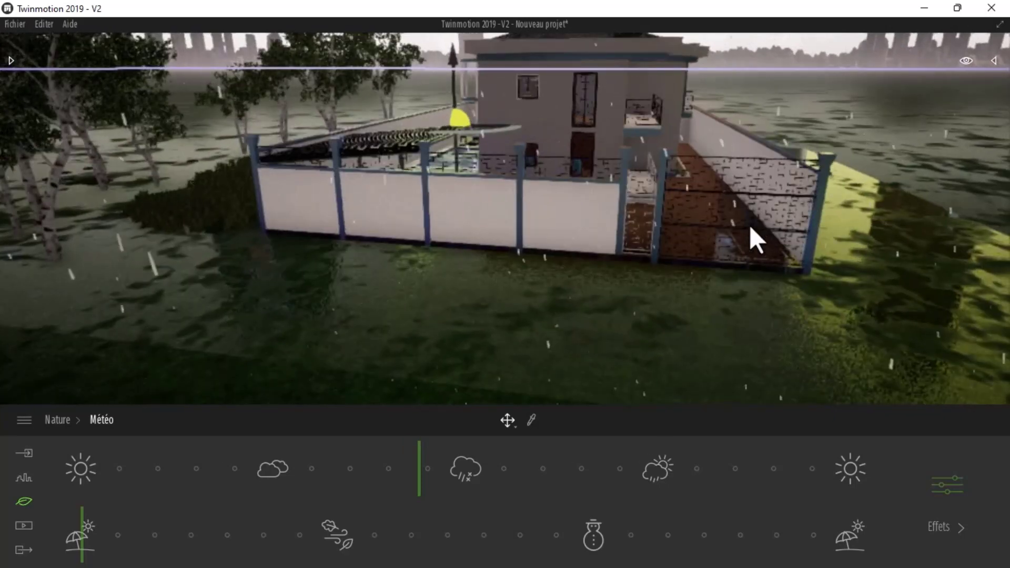
right_click_drag(750, 225, 741, 201)
middle_click_drag(741, 201, 709, 216)
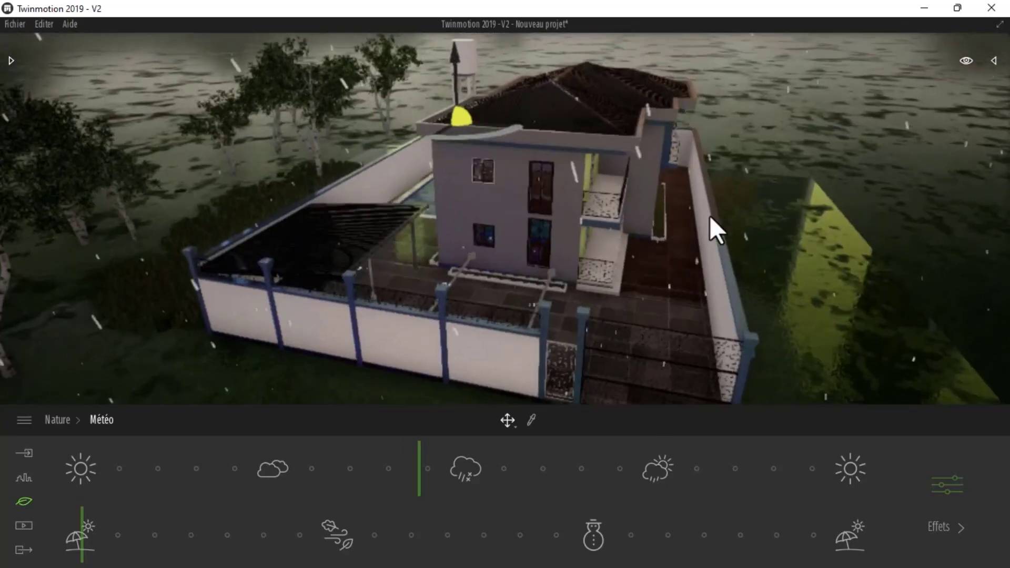
scroll(662, 273, "up", 8)
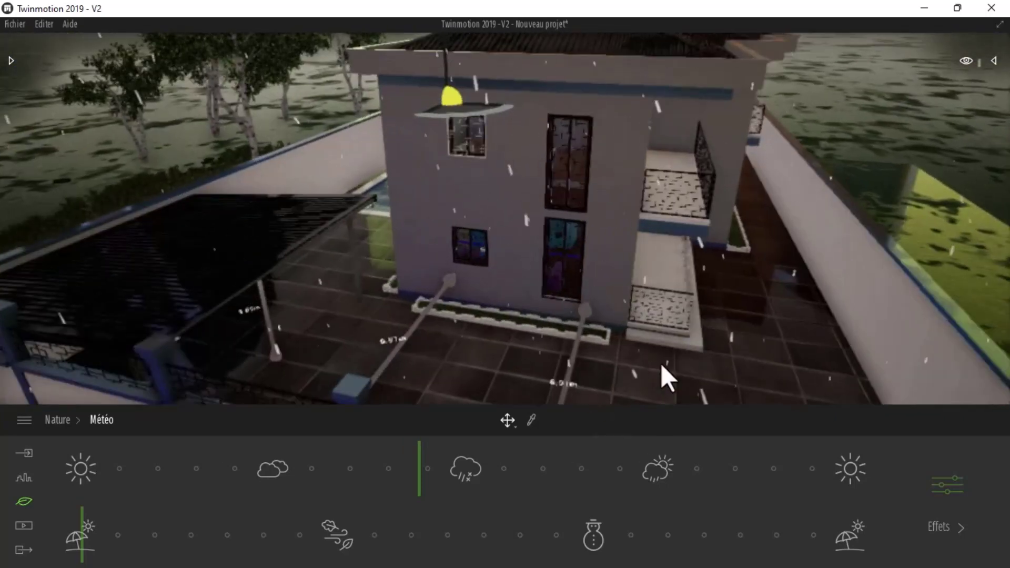
right_click_drag(661, 364, 751, 285)
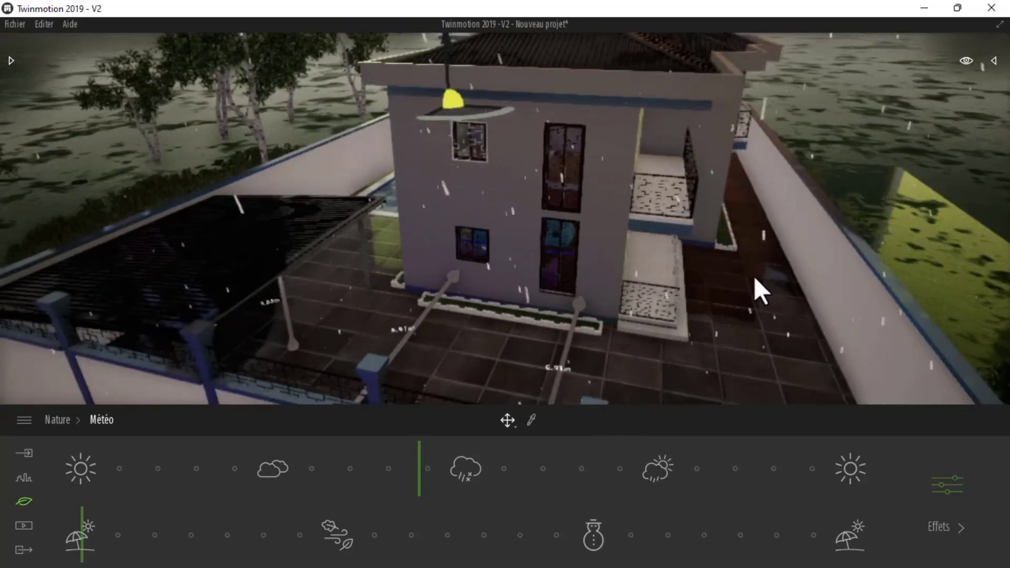
scroll(754, 276, "down", 4)
middle_click_drag(728, 293, 751, 293, "shift")
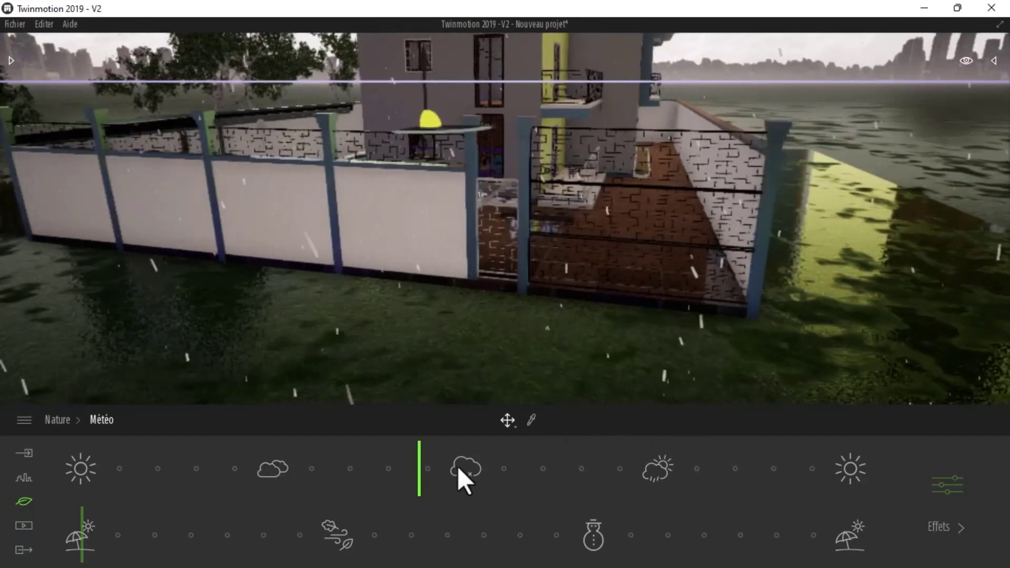
Step: Set the weather just past the sun-and-rain mark, and inspect its effect around the house, lawn and trees
left_click_drag(421, 461, 703, 486)
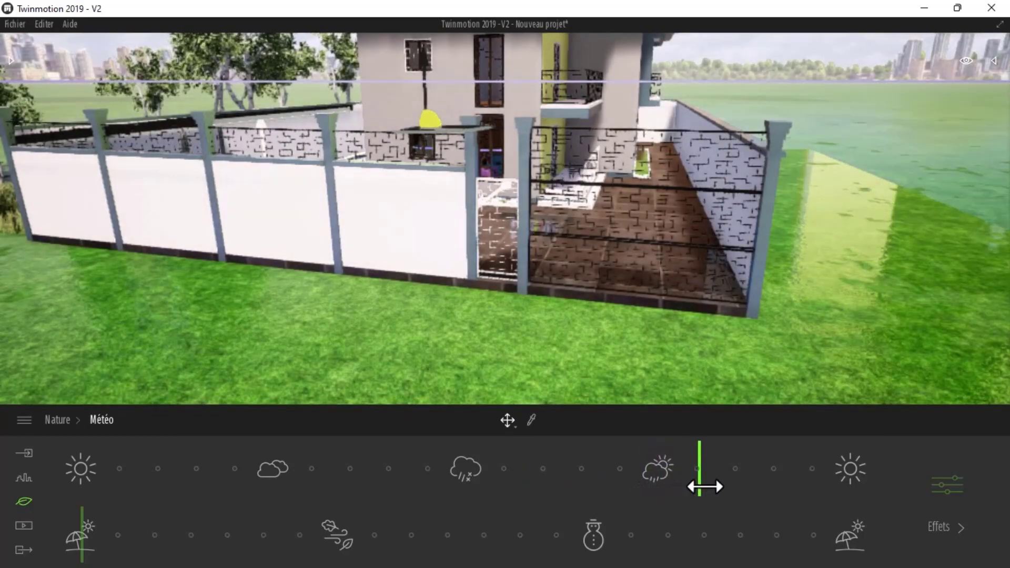
middle_click_drag(809, 352, 563, 398, "shift")
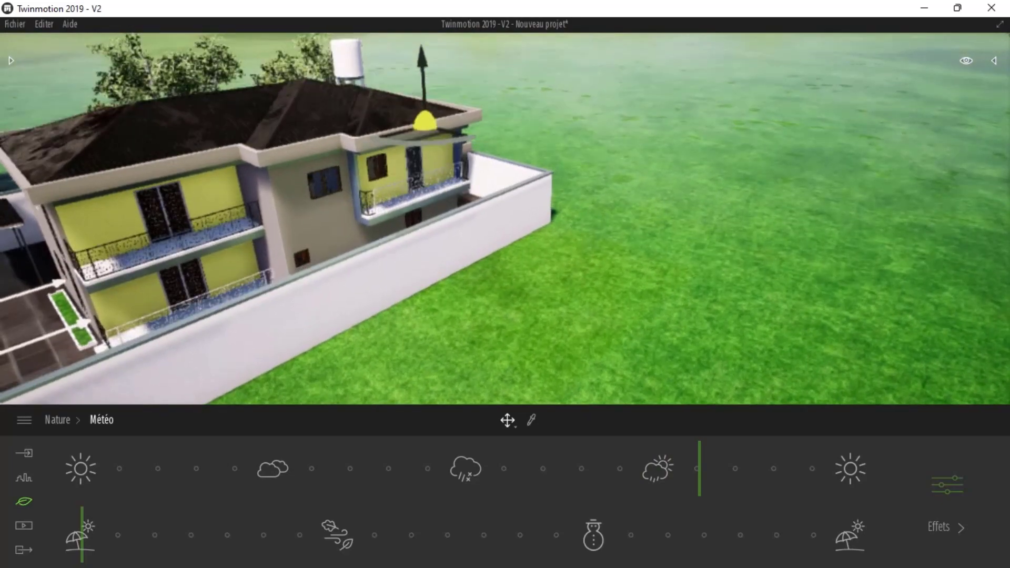
middle_click_drag(594, 288, 547, 92, "shift")
middle_click_drag(619, 309, 619, 369)
middle_click_drag(491, 295, 617, 309, "shift")
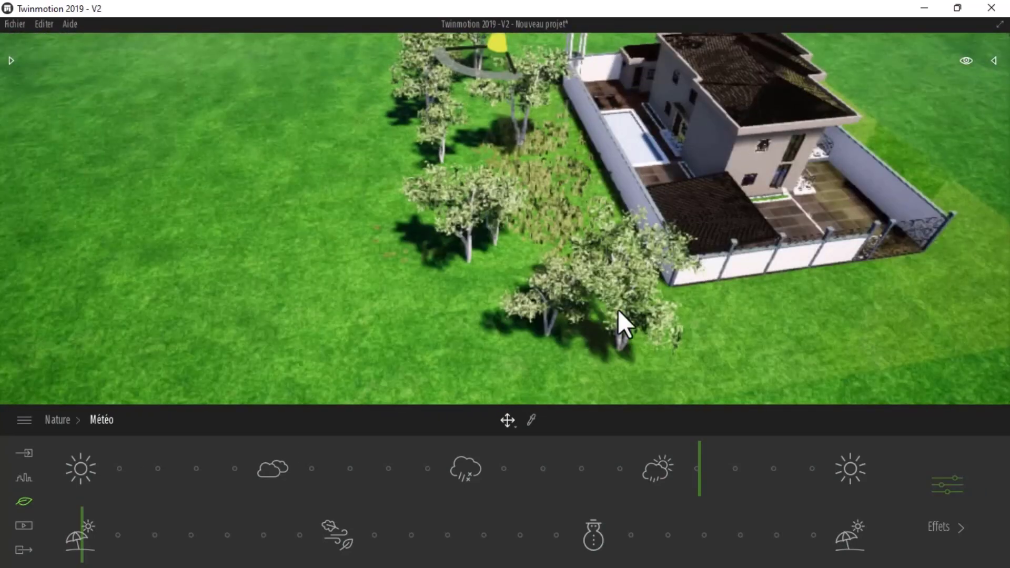
Step: Set the season to autumn, just past the centre of the falling-leaves mark, with the house and trees in view
middle_click_drag(735, 289, 521, 279, "shift")
middle_click_drag(584, 305, 533, 272, "shift")
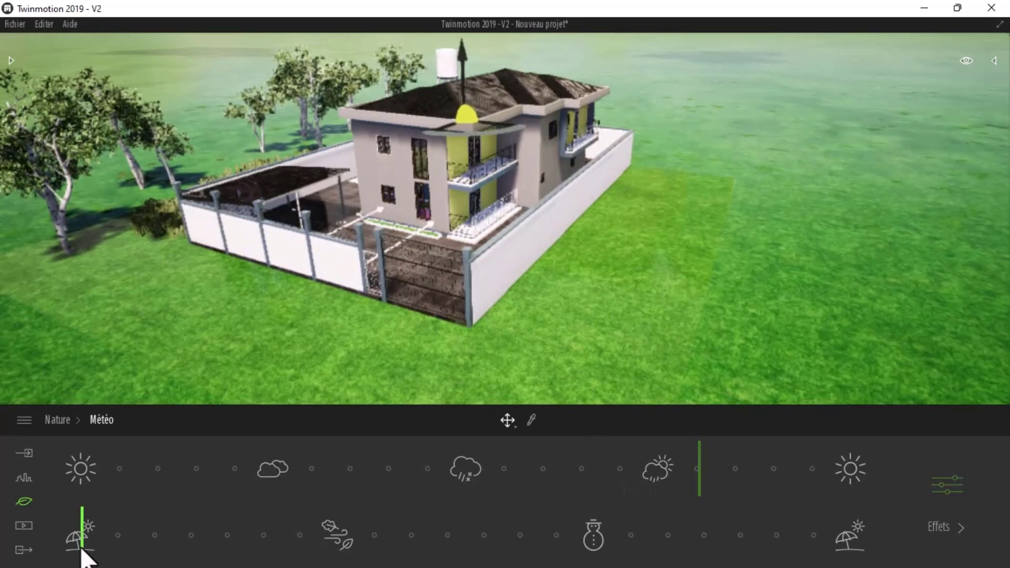
left_click_drag(84, 549, 101, 540)
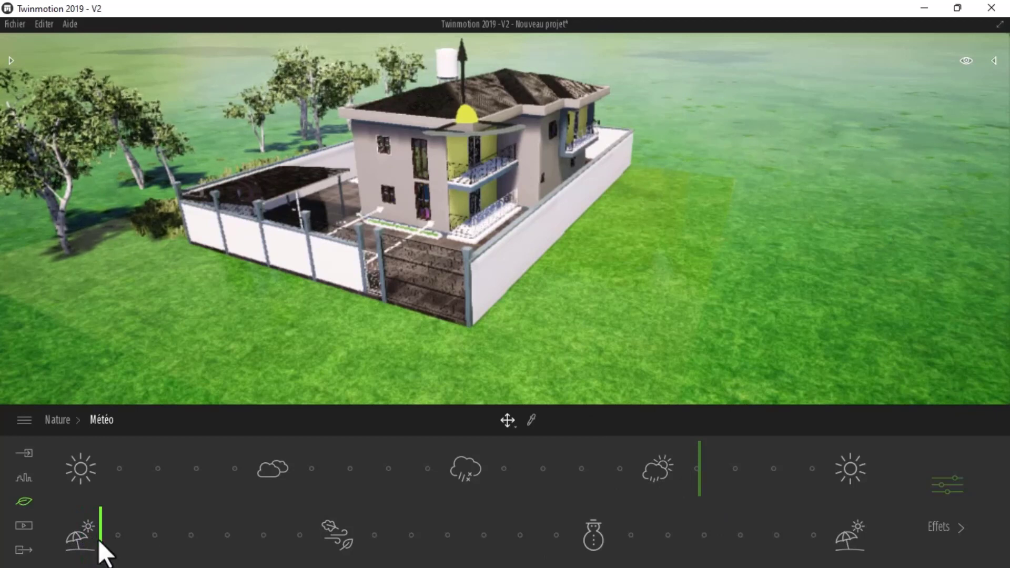
left_click_drag(101, 542, 349, 558)
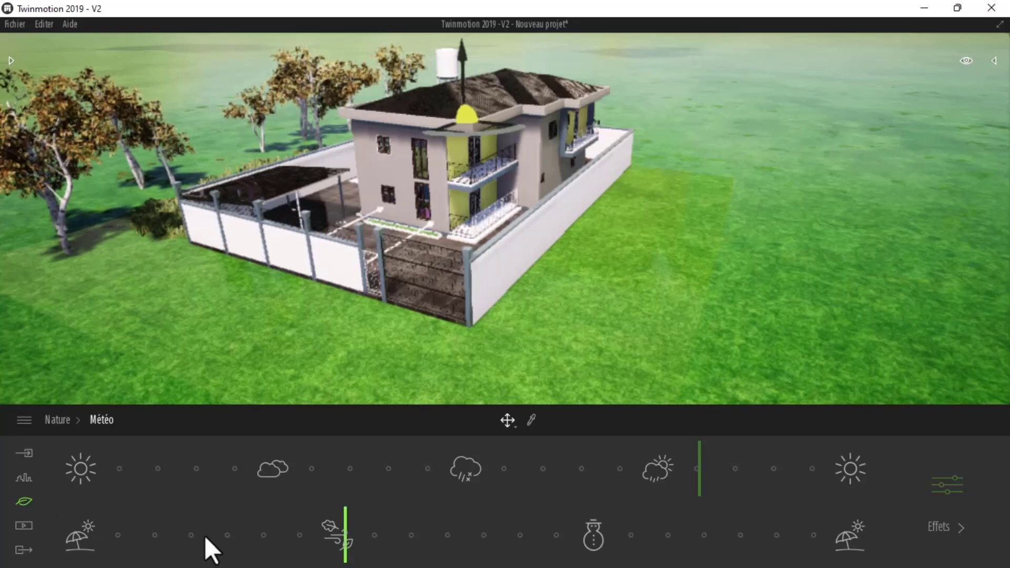
Step: Open the Drapeaux collection of the library, found in Mobilier under Ville
left_click(11, 59)
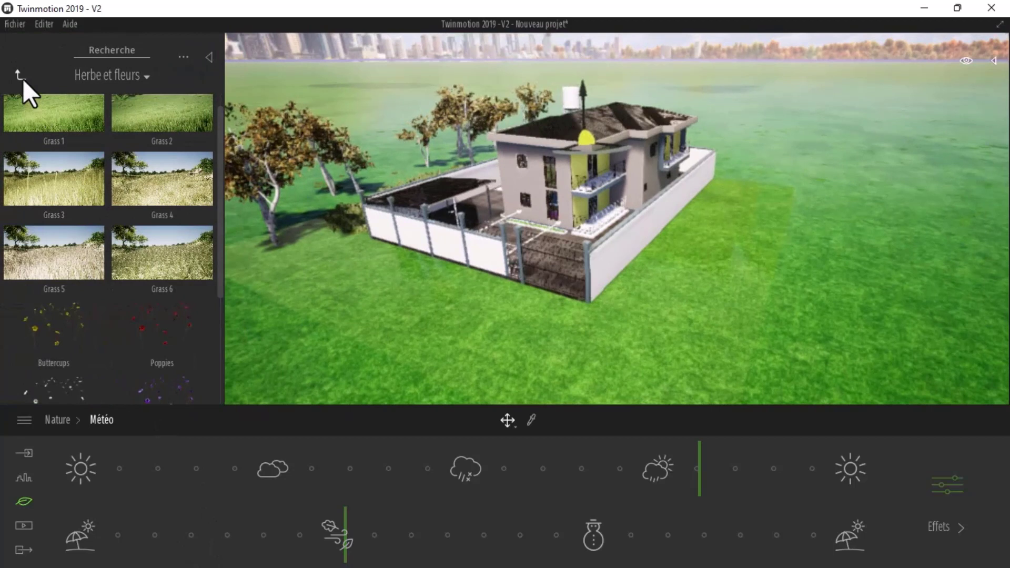
left_click(22, 78)
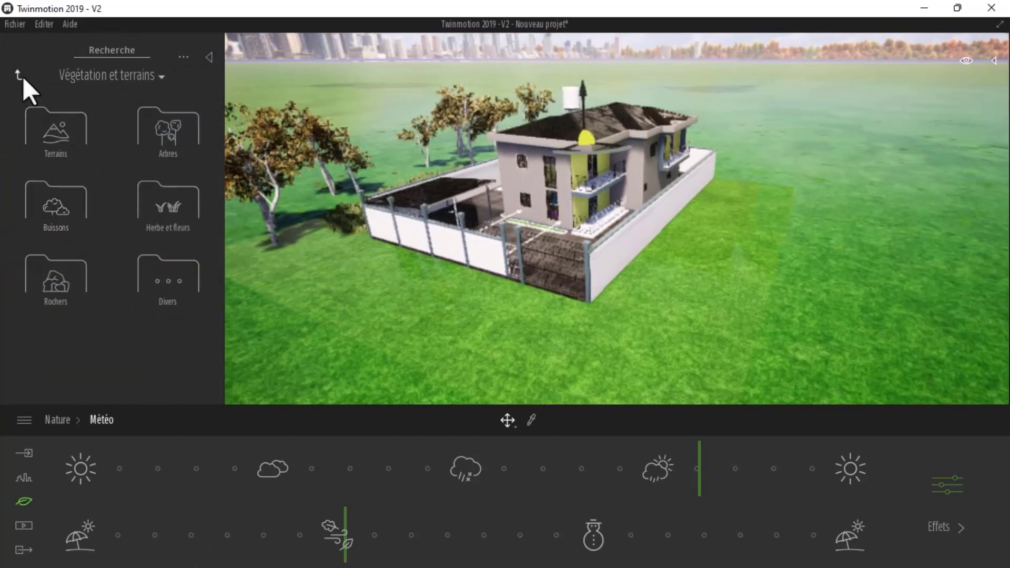
left_click(21, 77)
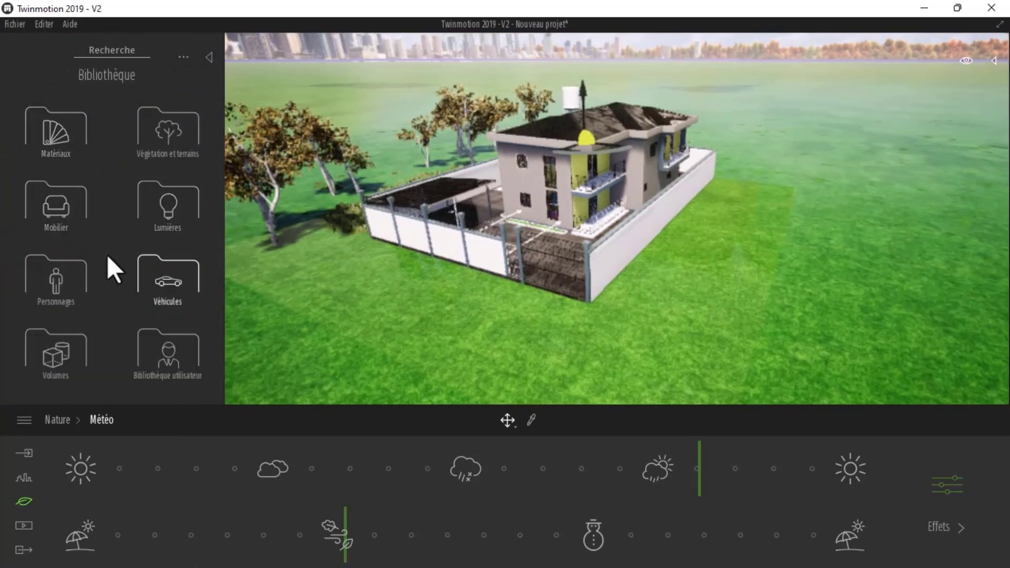
left_click(61, 213)
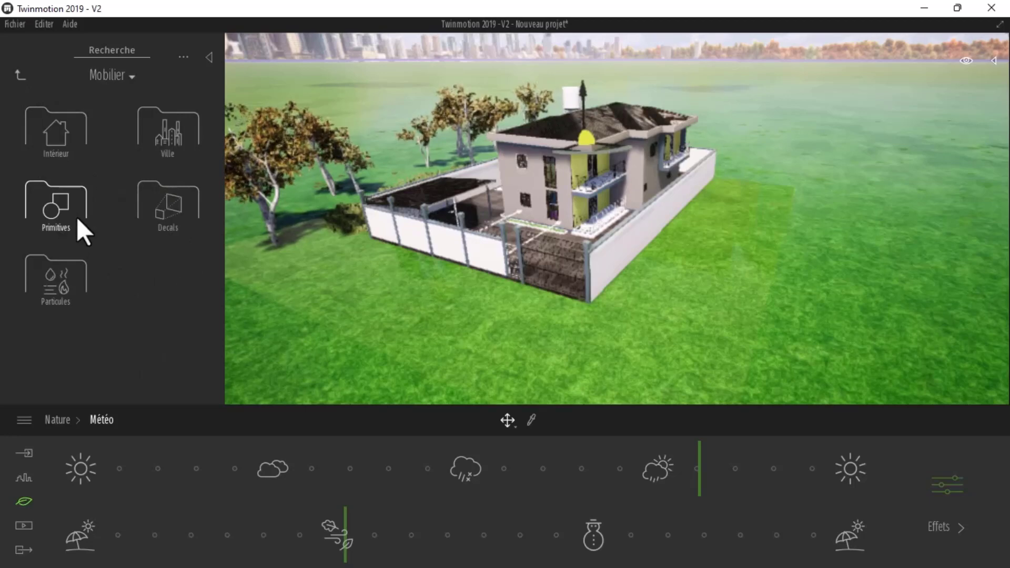
left_click(168, 155)
scroll(160, 236, "down", 2)
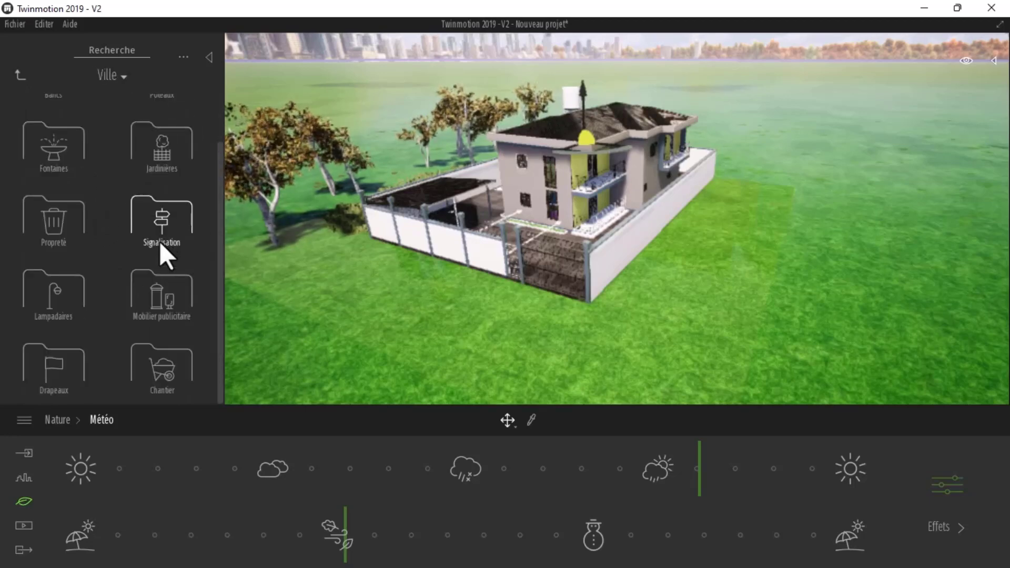
left_click(76, 374)
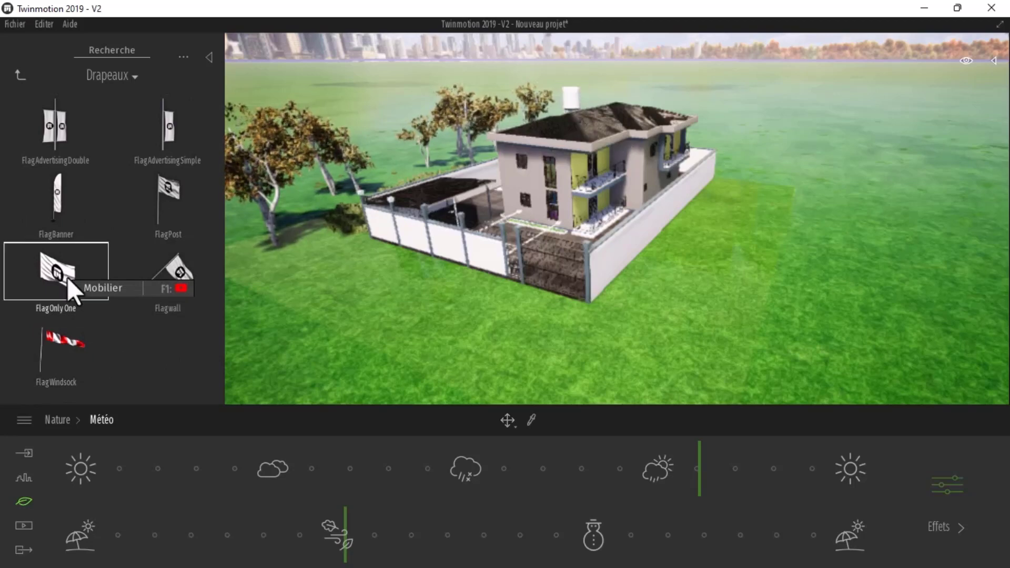
Step: Place a FlagAdvertisingDouble and a FlagWindsock on the grass outside the front wall, near the trees
left_click_drag(61, 279, 386, 293)
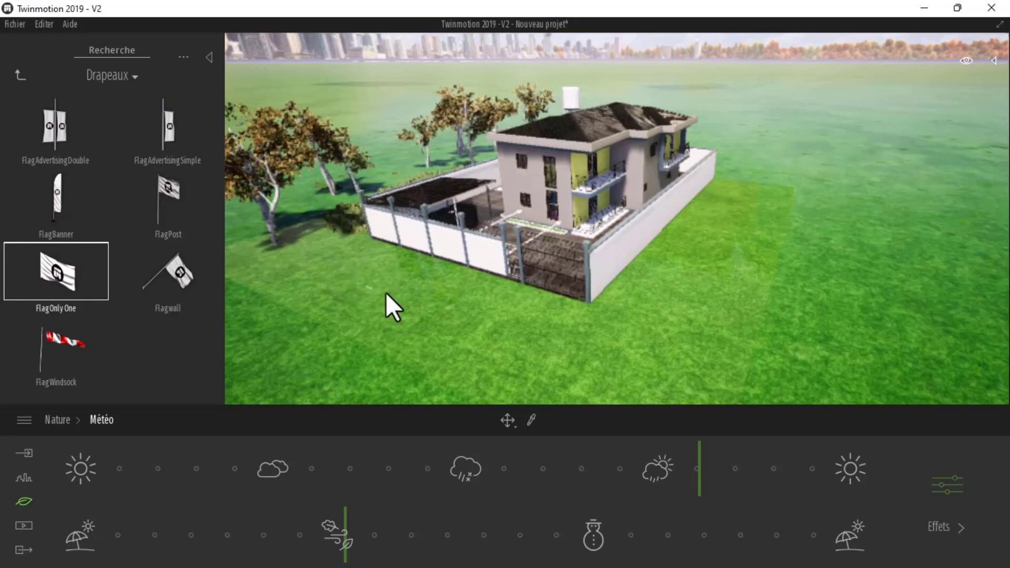
left_click_drag(139, 276, 80, 304)
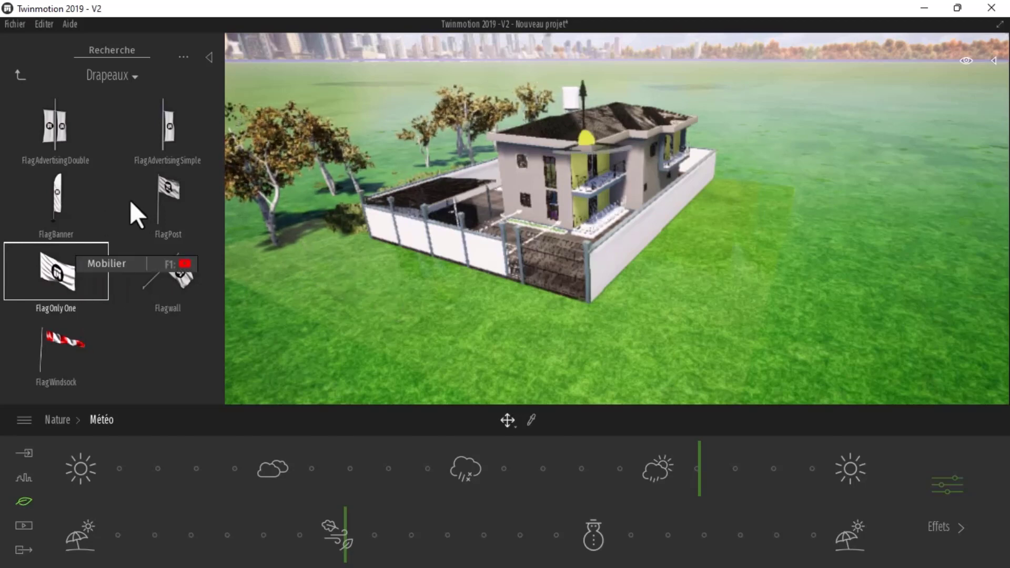
left_click_drag(78, 147, 311, 279)
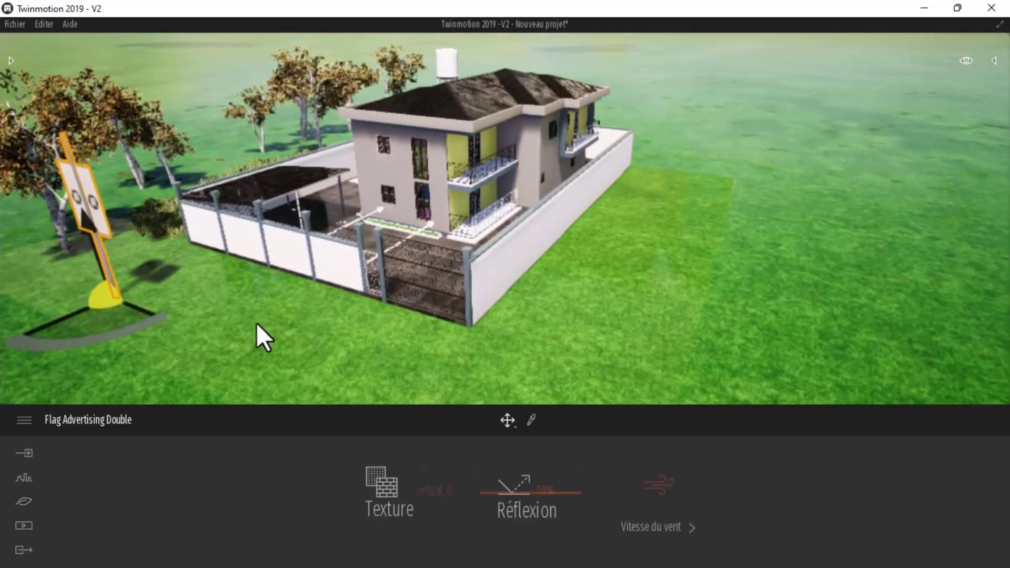
left_click(11, 61)
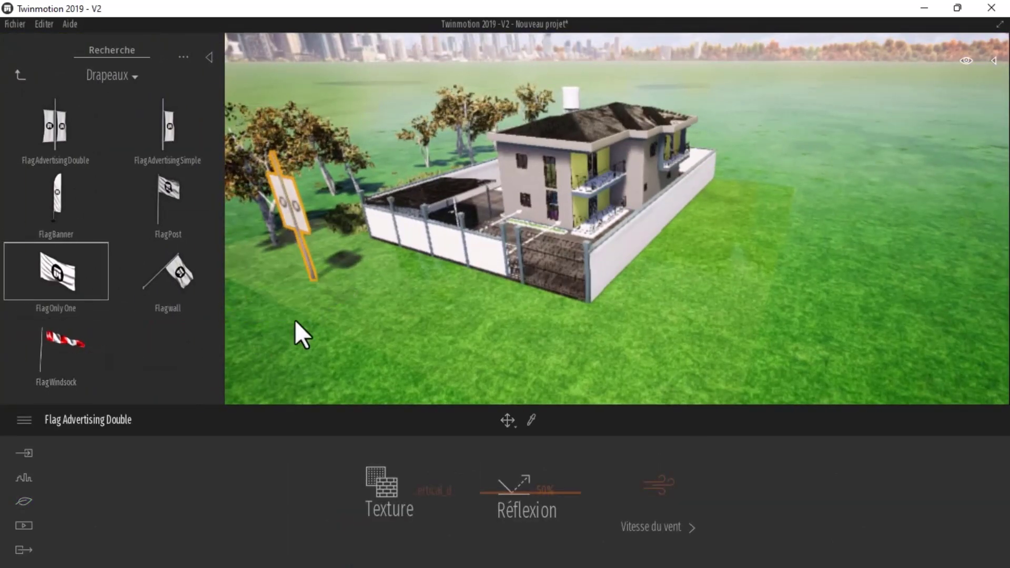
left_click_drag(326, 288, 361, 299)
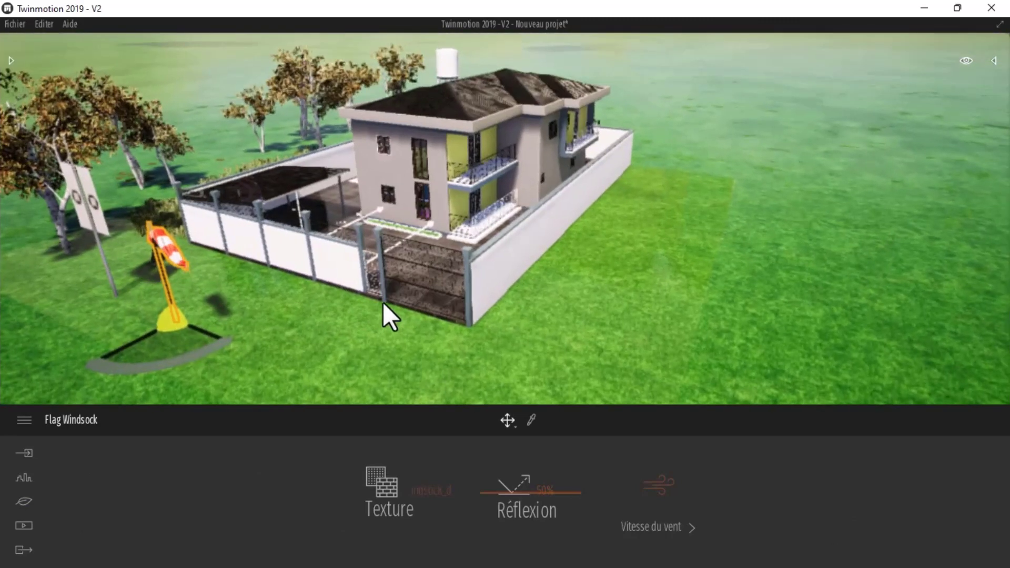
Step: Reopen the Météo settings of the Nature category
left_click(24, 477)
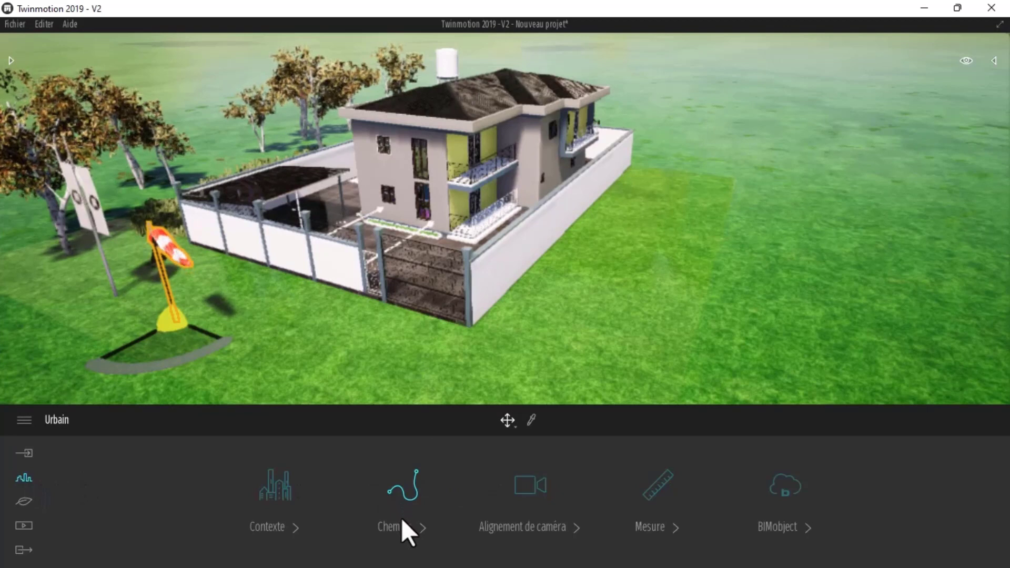
left_click(24, 502)
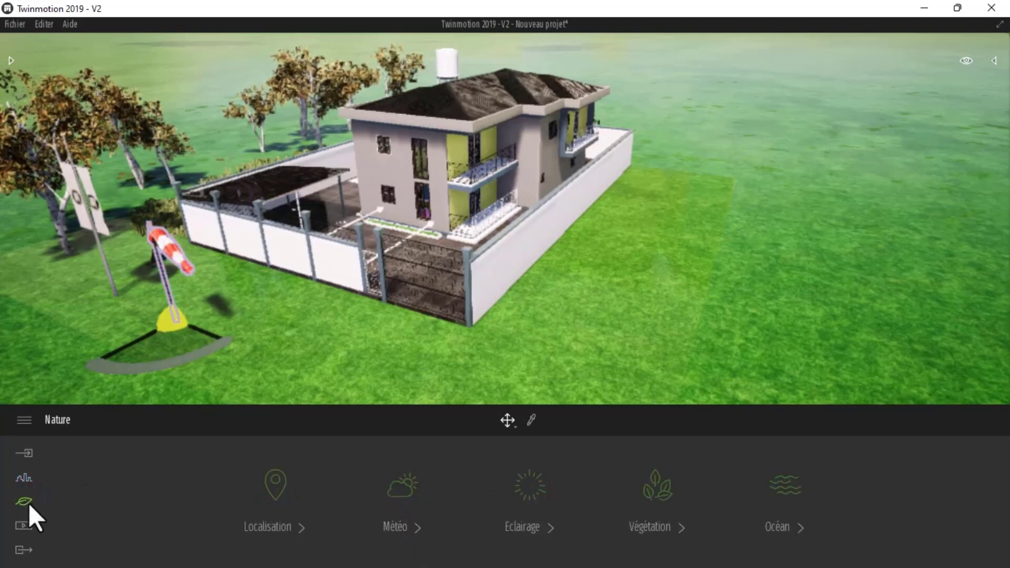
left_click(404, 501)
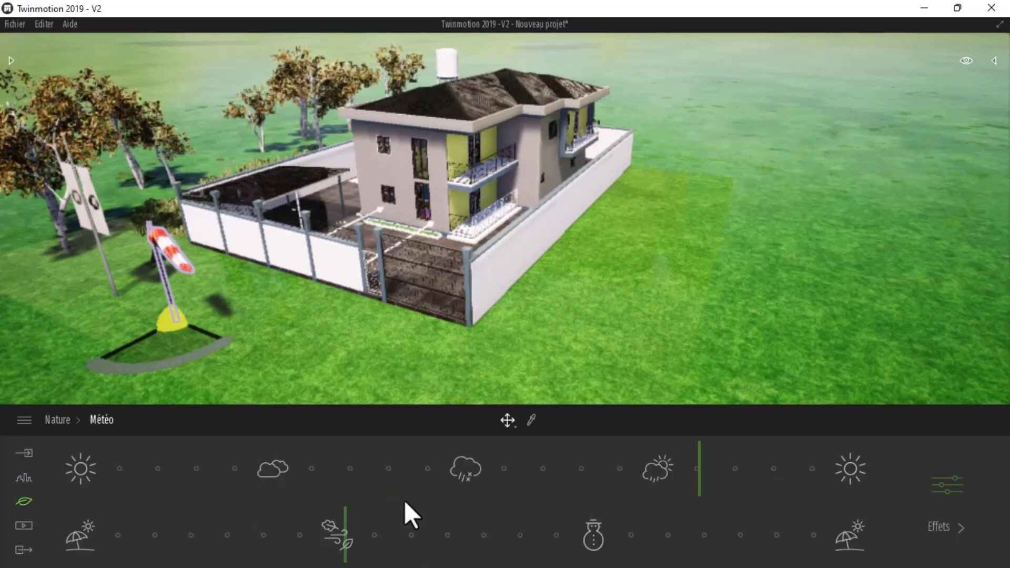
Step: Set the season to winter, just before the snowman mark, and view the snow-covered house, bare trees, flags and windsock
mouse_move(334, 534)
left_mouse_down()
mouse_move(317, 534)
mouse_move(410, 532)
mouse_move(206, 519)
mouse_move(549, 537)
left_mouse_up()
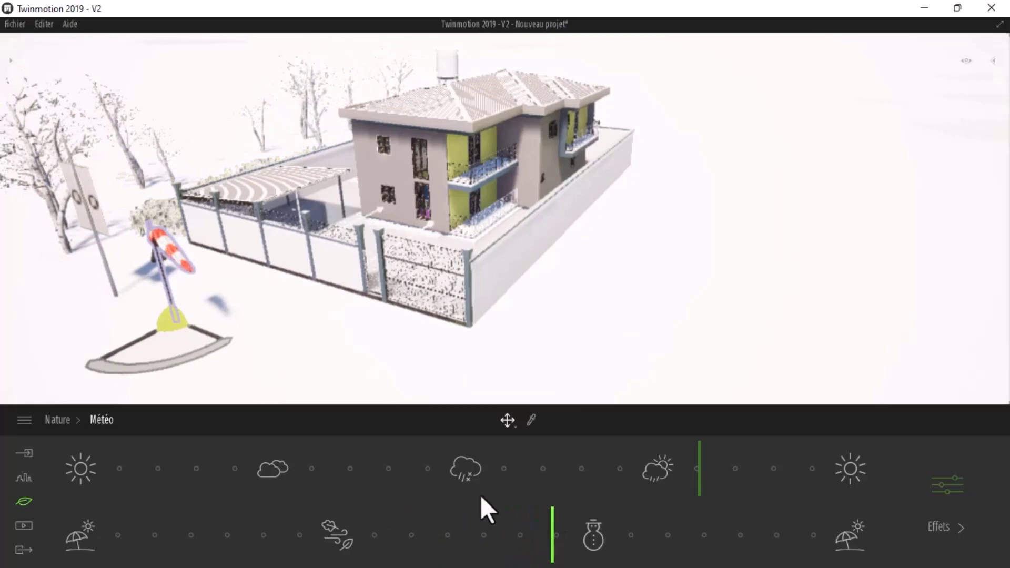
middle_click_drag(336, 328, 463, 258, "shift")
middle_click_drag(209, 285, 225, 292)
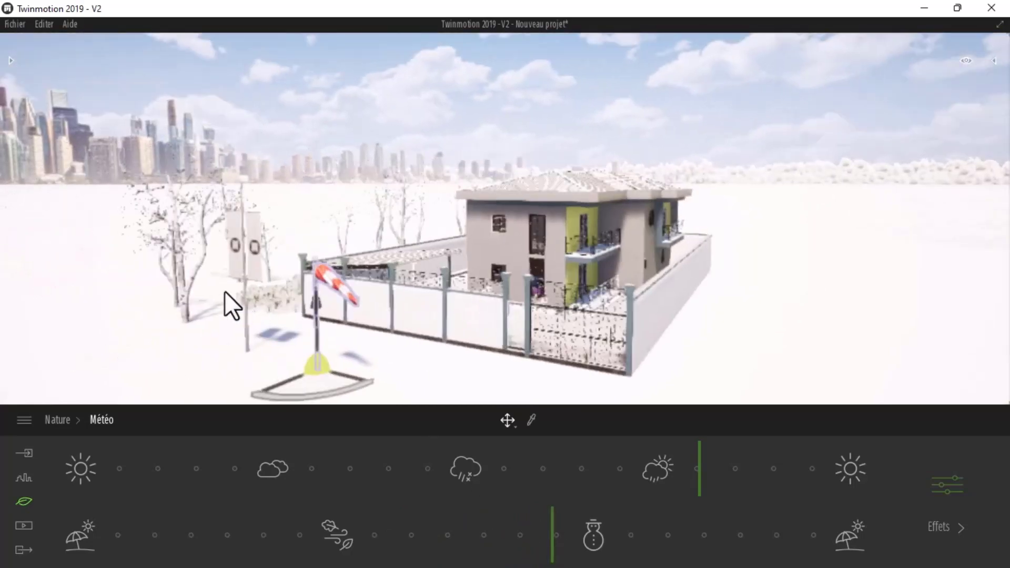
middle_click_drag(166, 254, 204, 247)
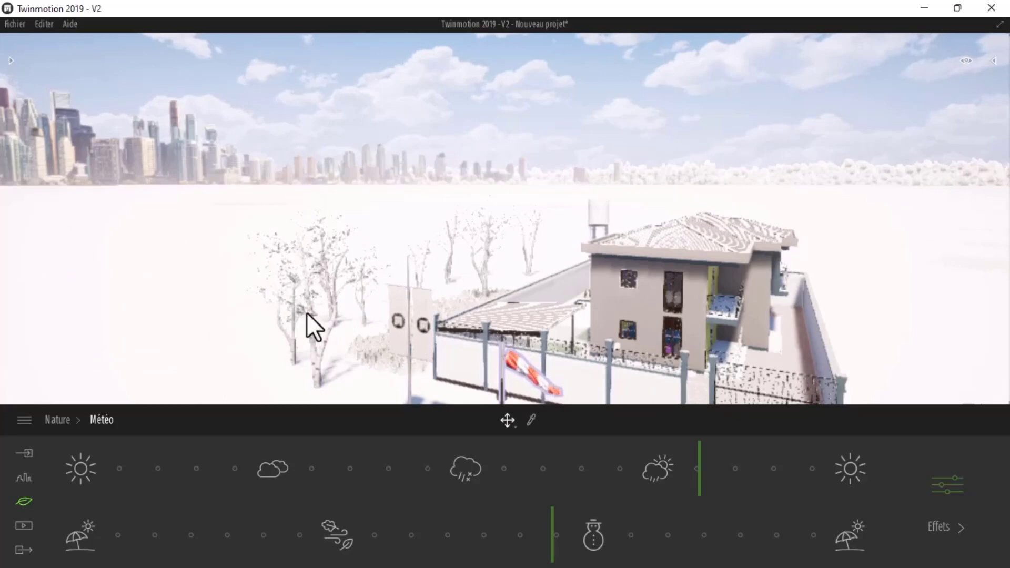
middle_click_drag(433, 314, 726, 342, "shift")
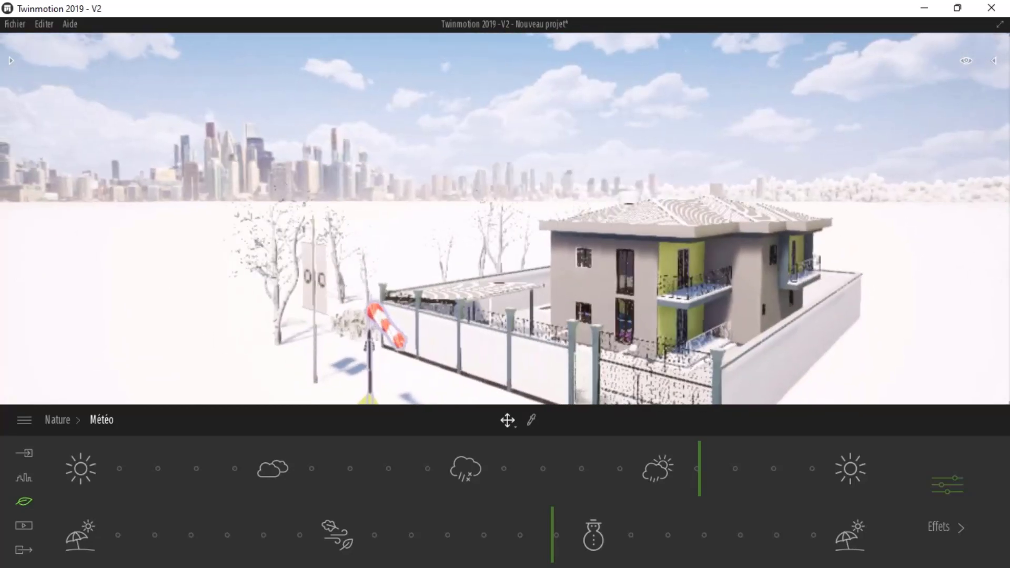
Step: Set the season past winter, about two thirds of the way from the snowman mark to the final summer mark
left_click_drag(551, 537, 770, 533)
middle_click_drag(484, 374, 611, 453, "shift")
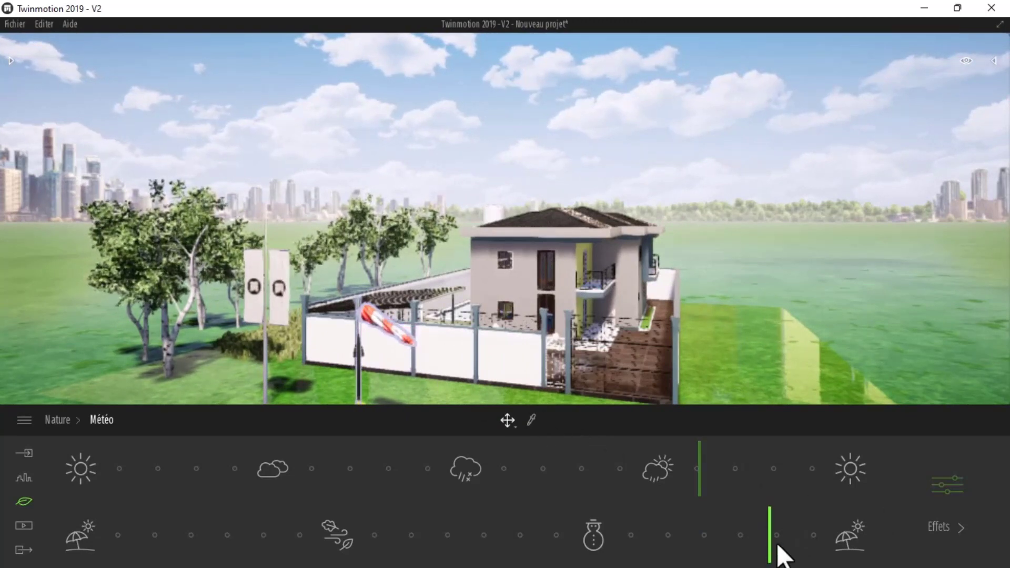
Step: Open the weather's Effets settings and try wind speeds of 3.10, 1.37 and 5.00, finishing with Vitesse du vent at 3.27
left_click(943, 529)
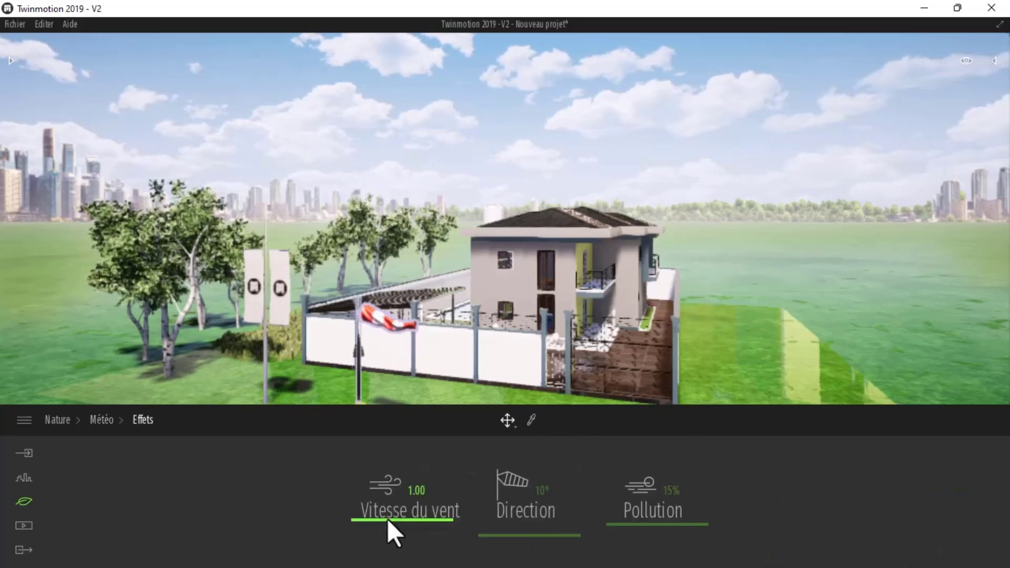
left_click_drag(389, 507, 390, 480)
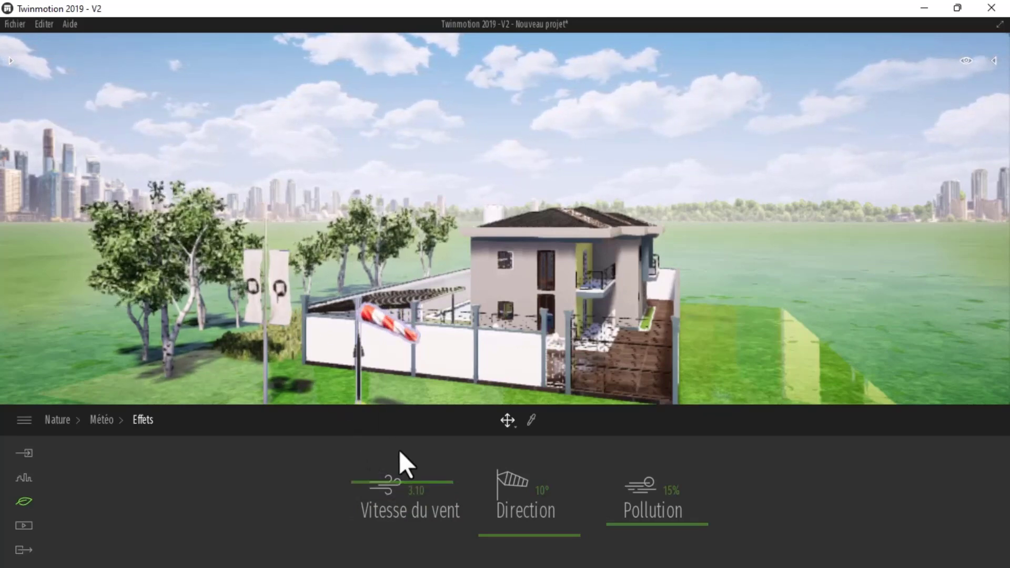
left_click_drag(404, 479, 405, 515)
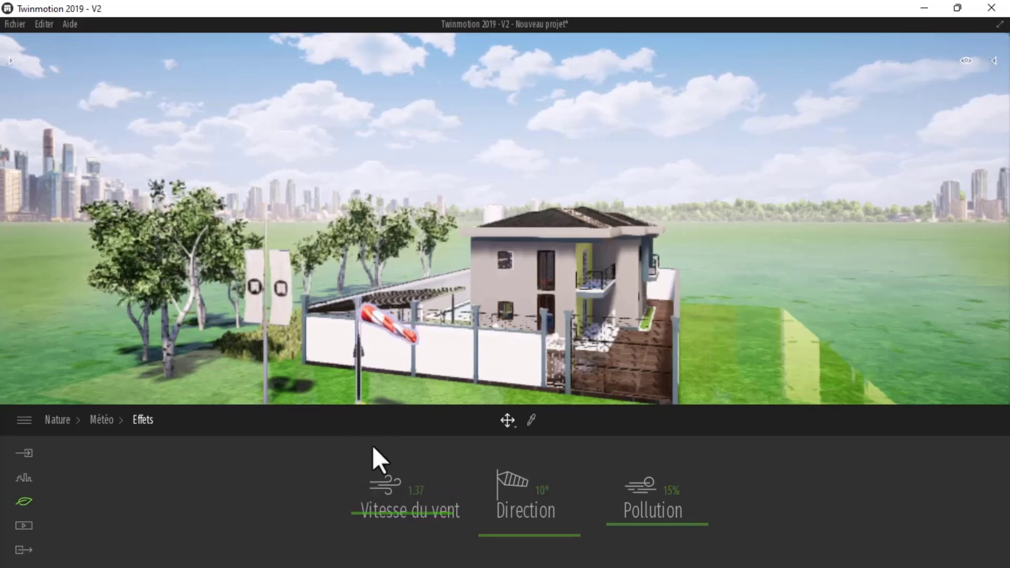
left_click_drag(395, 523, 408, 428)
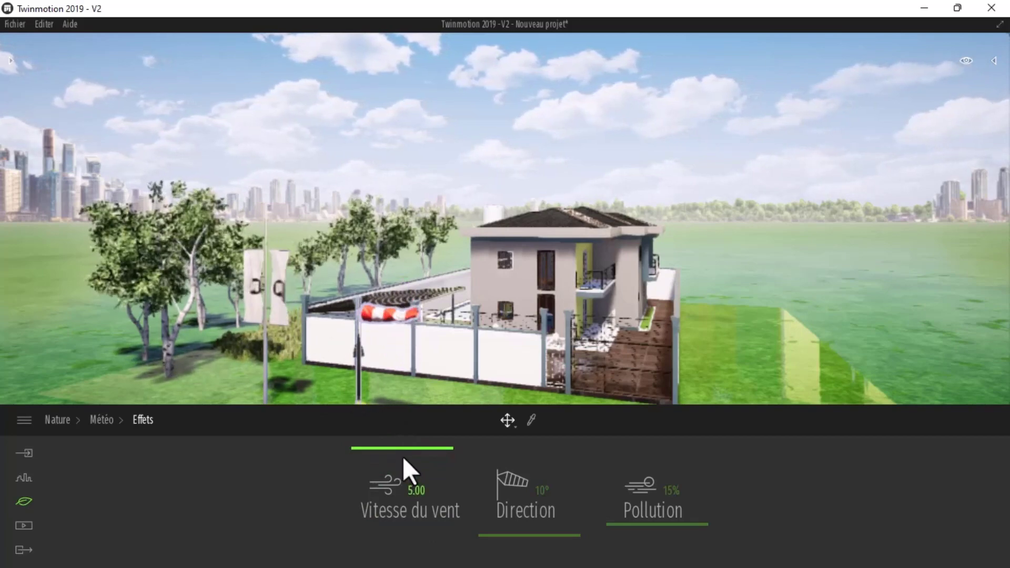
left_click_drag(405, 454, 411, 480)
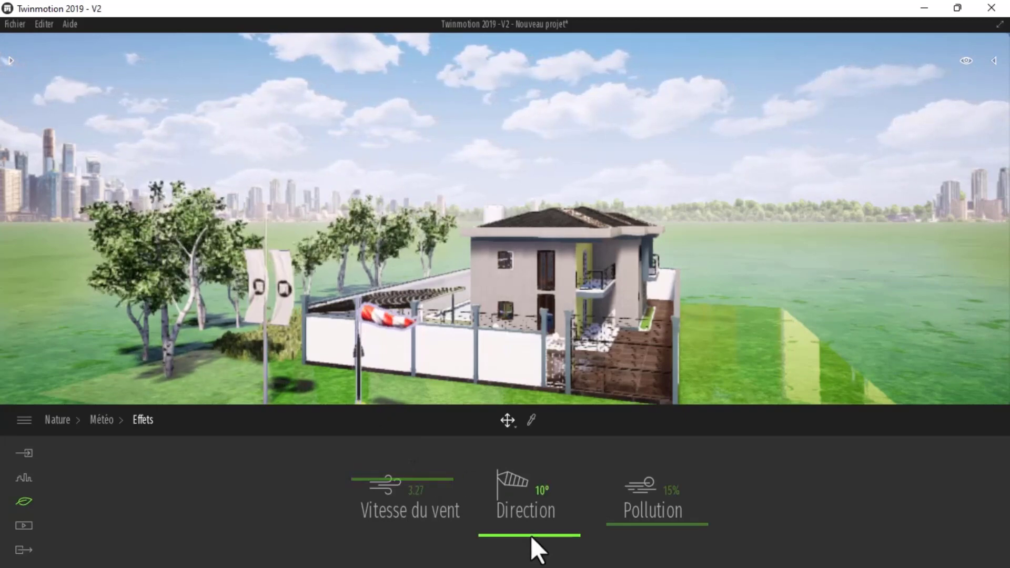
Step: Try a wind direction of 66°, finishing with Direction at 0°
left_click_drag(532, 536, 535, 520)
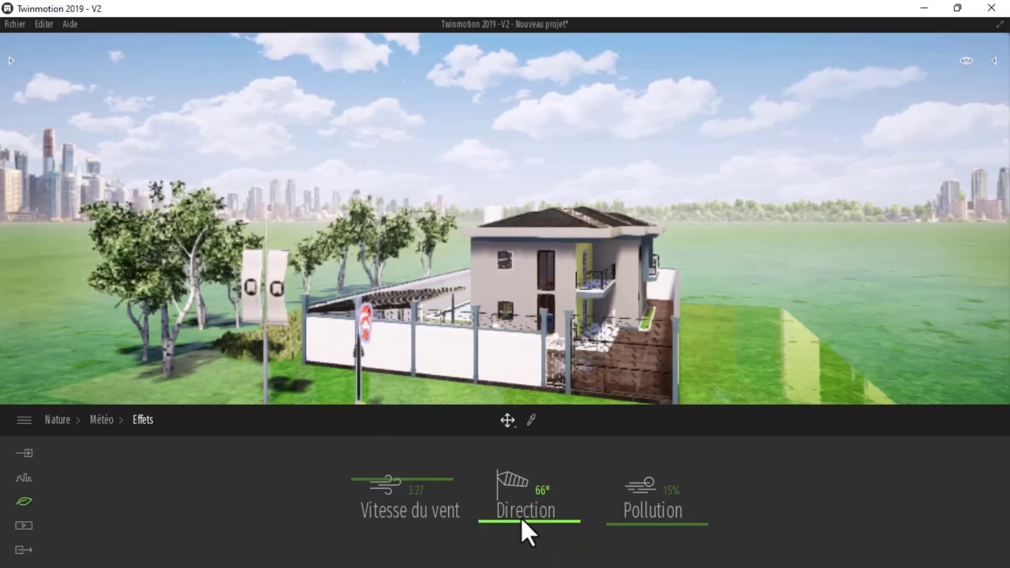
left_click_drag(522, 519, 542, 547)
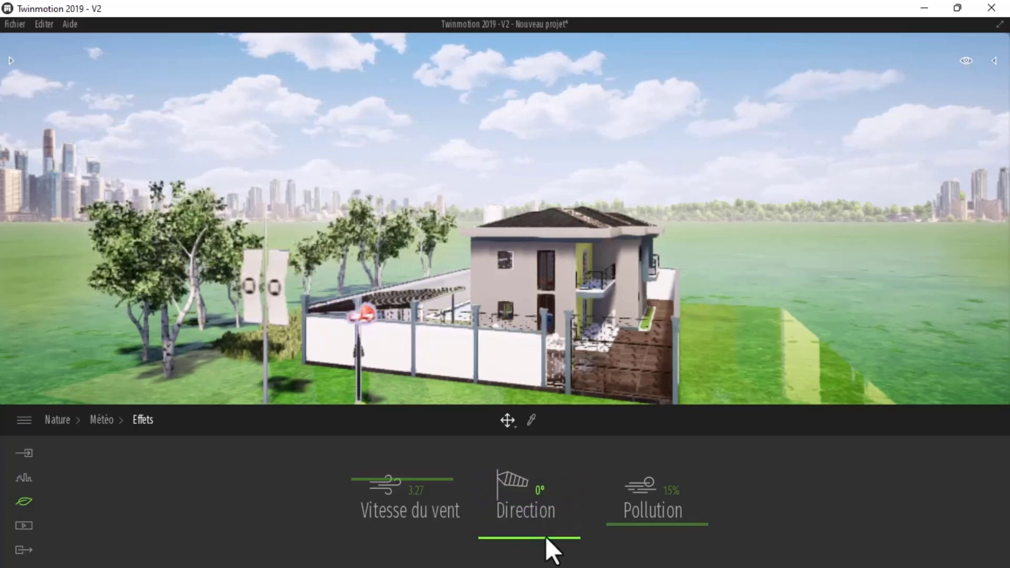
Step: Set Pollution to 33% and view the haze around the house and the horizon
mouse_move(652, 510)
left_mouse_down()
mouse_move(659, 471)
mouse_move(661, 504)
left_mouse_up()
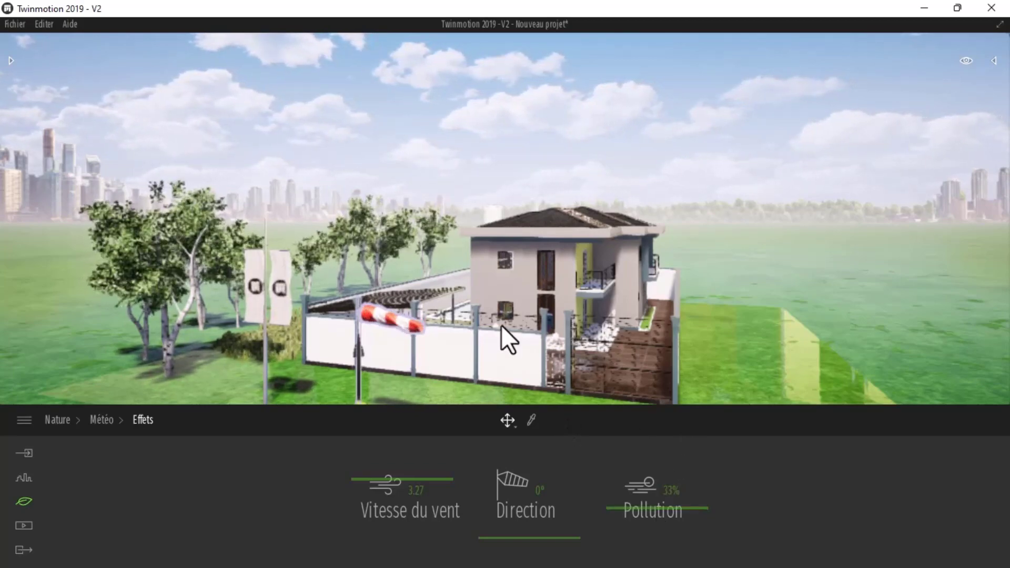
scroll(502, 323, "down", 2)
middle_click_drag(502, 321, 496, 318)
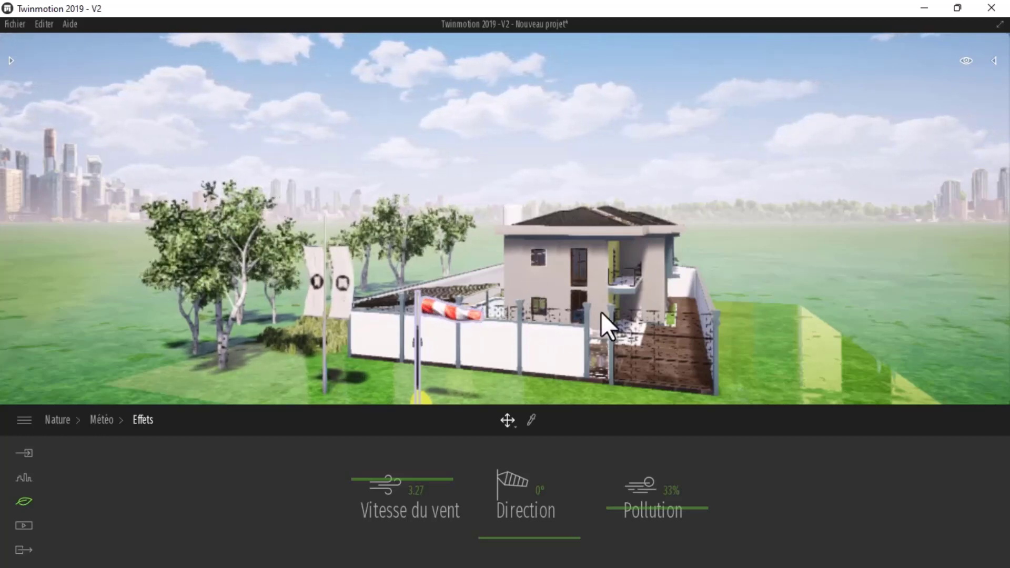
middle_click_drag(601, 311, 560, 321)
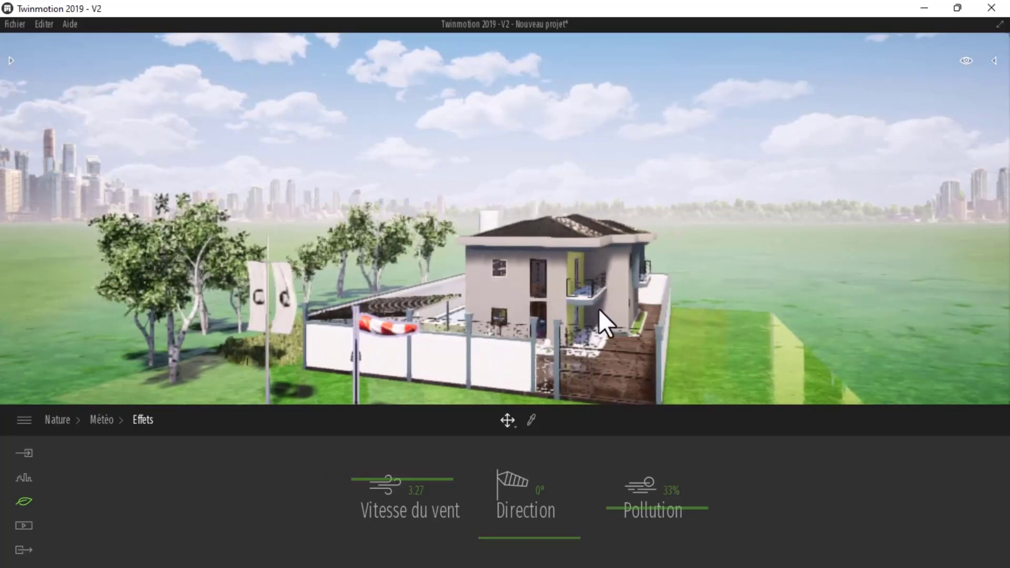